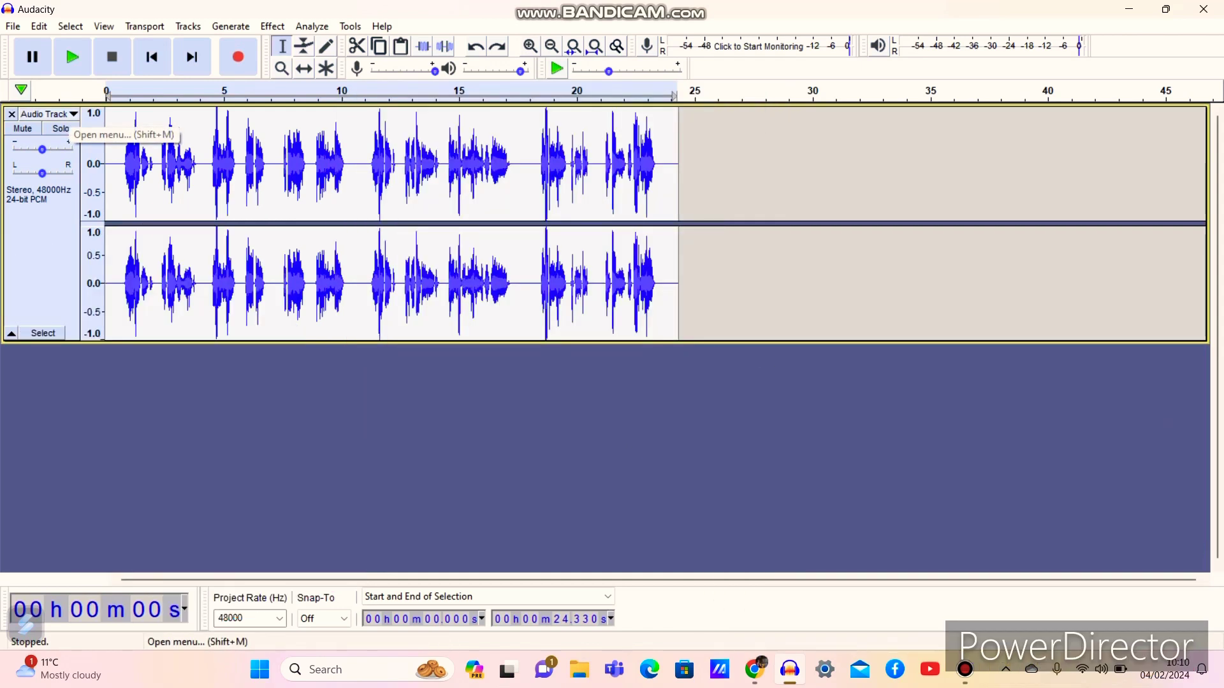
- Split the stereo voice track into two mono tracks with Split Stereo to Mono
{"action": "left_click", "coordinate": [58, 115]}
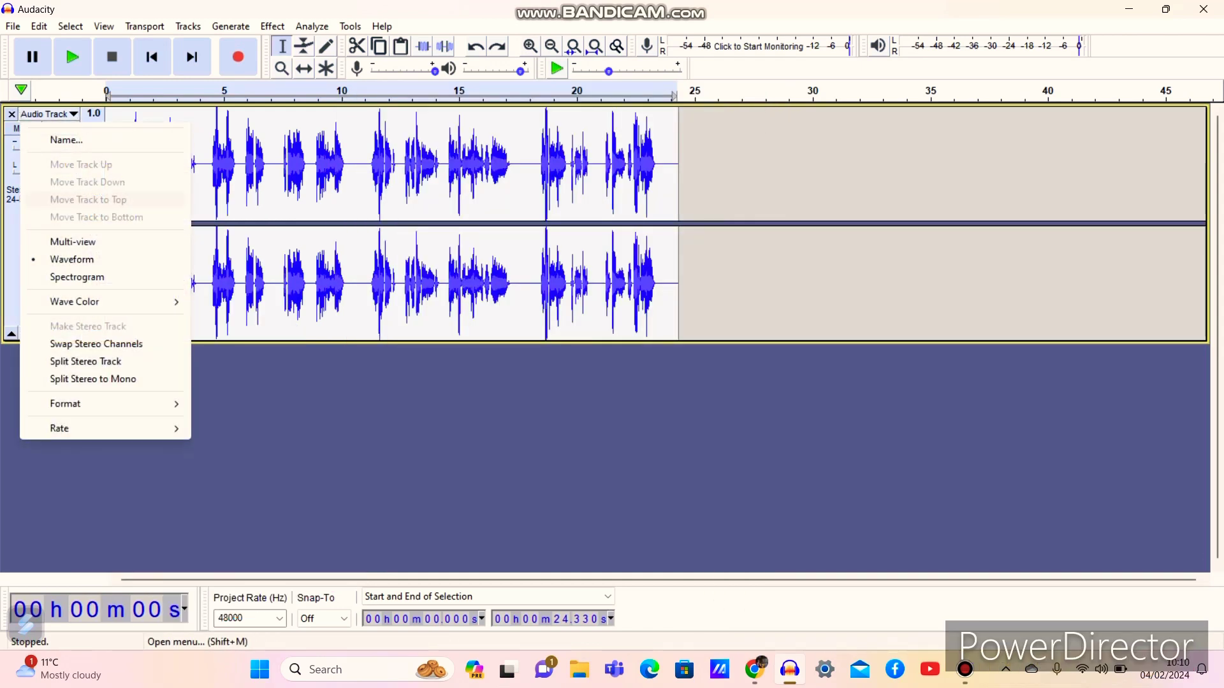
{"action": "left_click", "coordinate": [92, 378]}
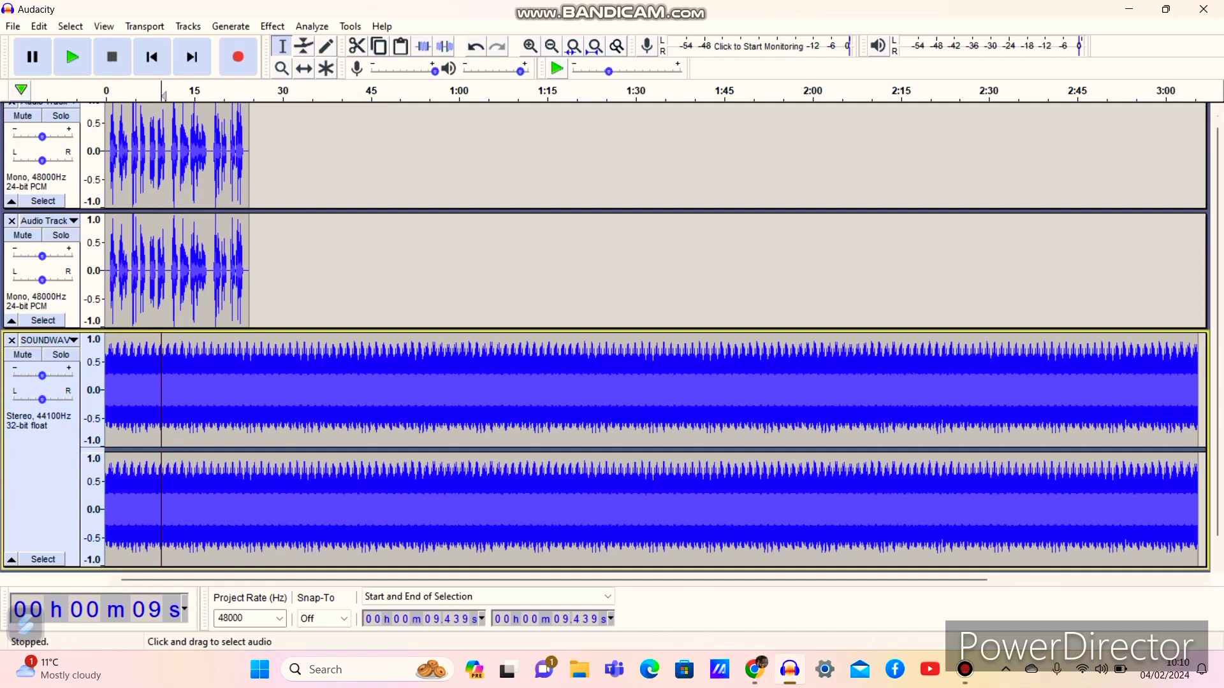
- Split the SOUNDWAV carrier to mono and delete everything after 24.33 s
{"action": "left_click_drag", "start_coordinate": [1197, 94], "coordinate": [249, 94]}
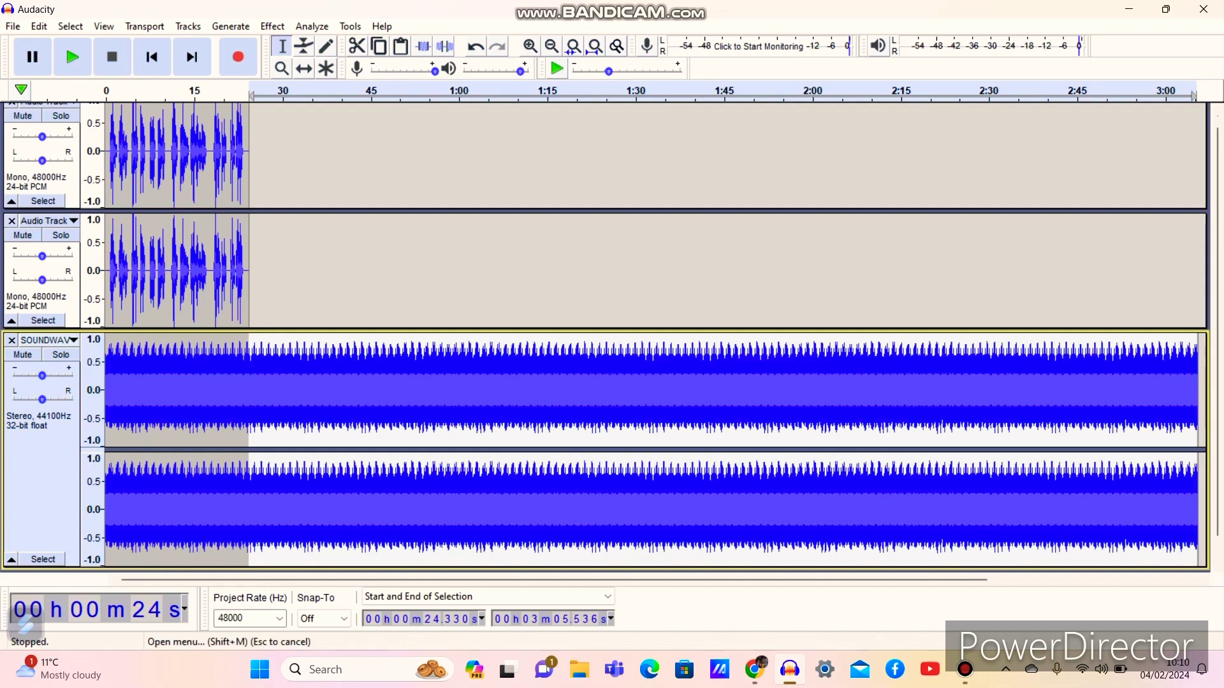
{"action": "left_click", "coordinate": [45, 339]}
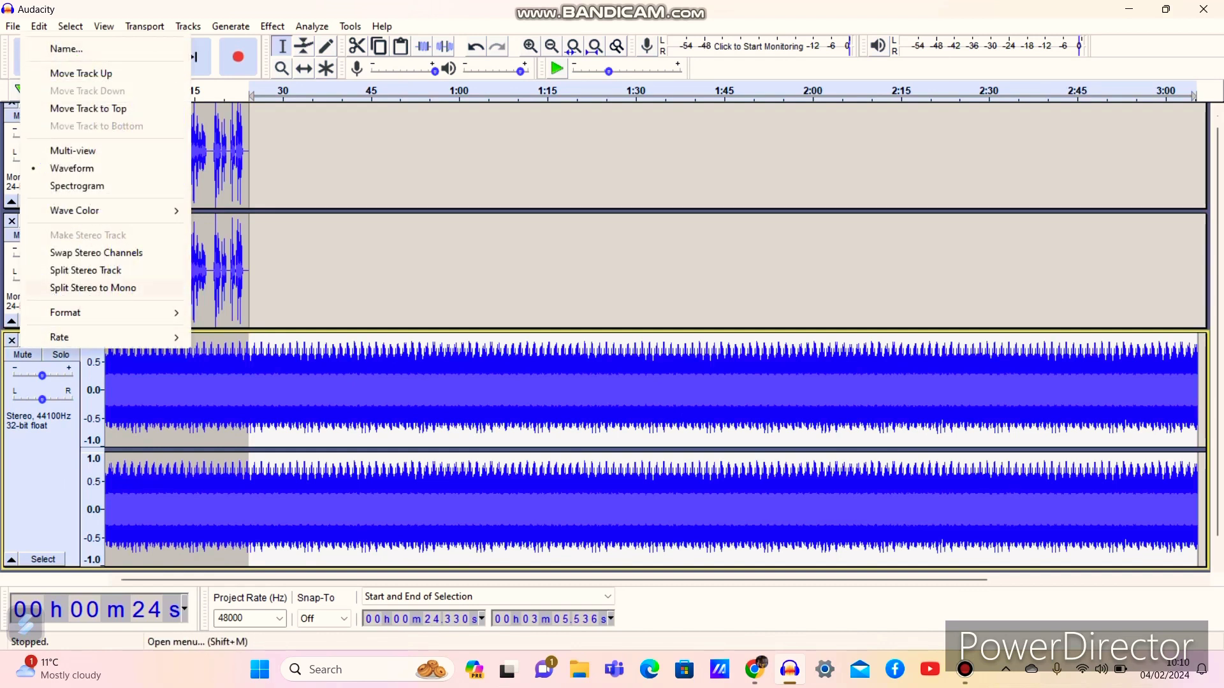
{"action": "left_click", "coordinate": [93, 288]}
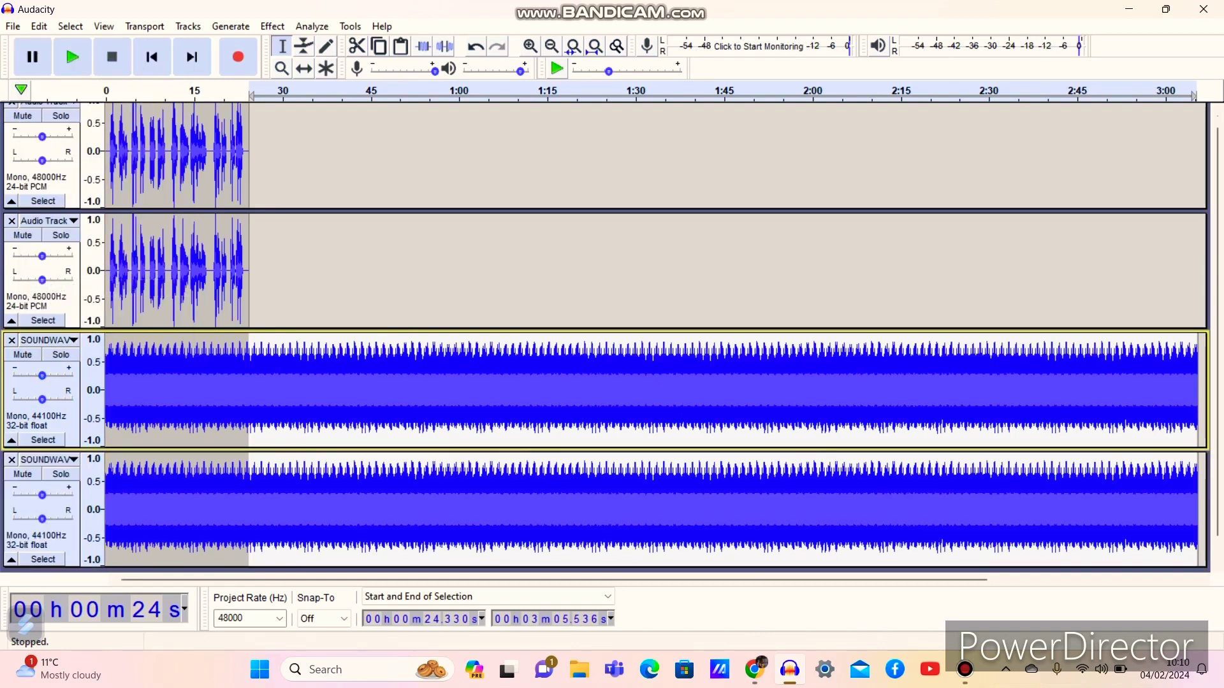
{"action": "key", "text": "Delete"}
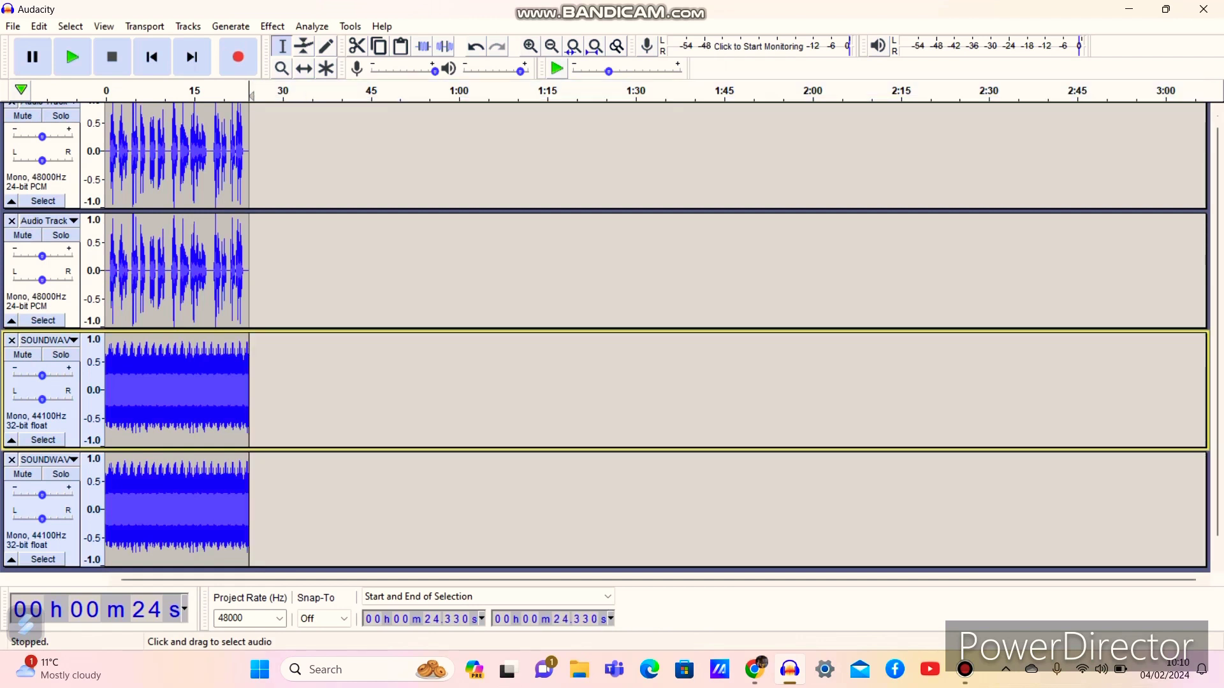
- Replace the second voice track's audio with the trimmed carrier and remove both SOUNDWAV tracks
{"action": "double_click", "coordinate": [177, 271]}
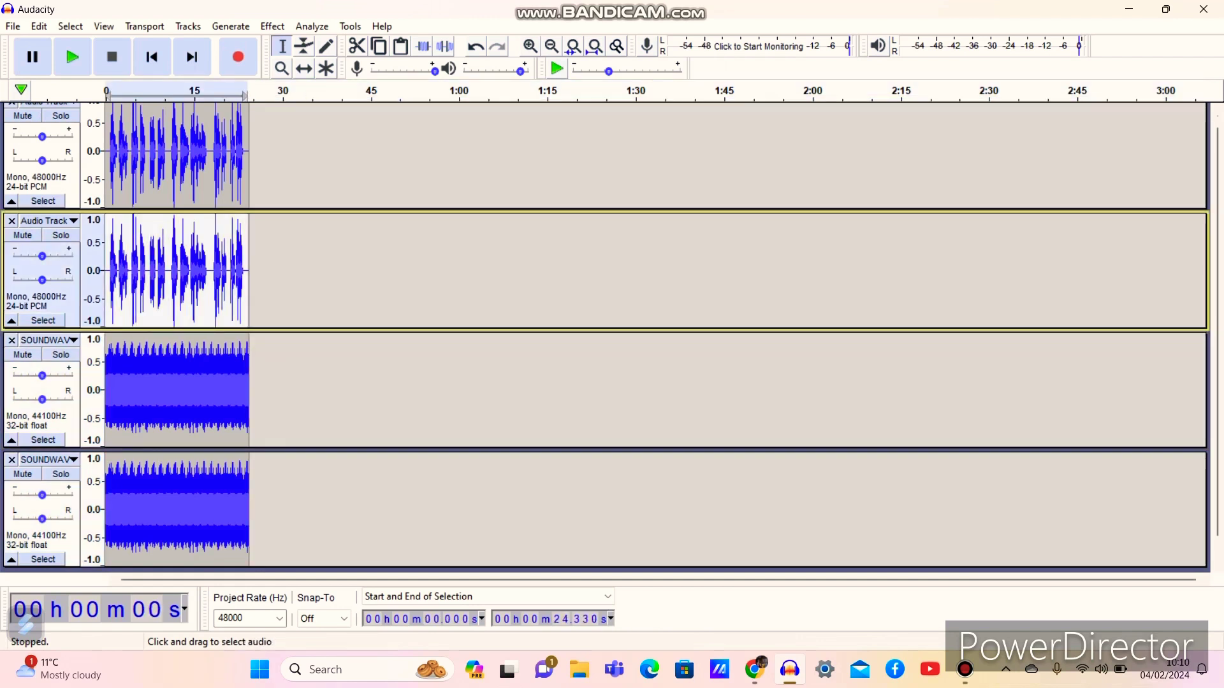
{"action": "key", "text": "Delete"}
{"action": "double_click", "coordinate": [171, 390]}
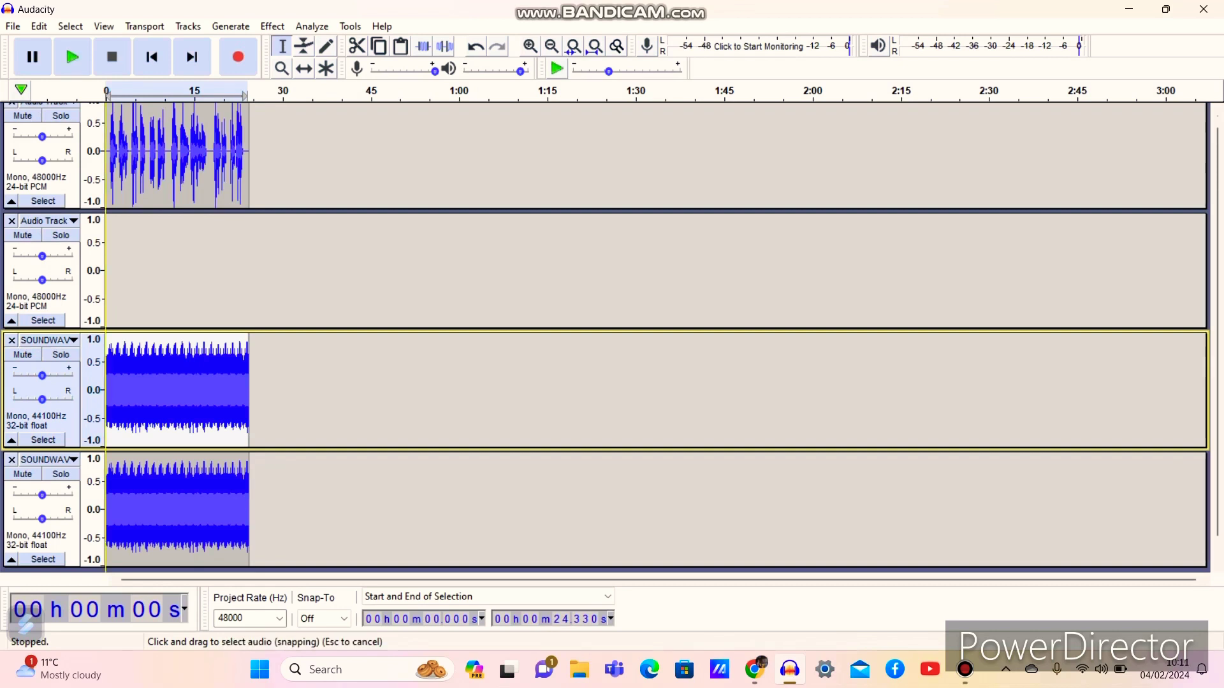
{"action": "left_click", "coordinate": [106, 271]}
{"action": "key", "text": "ctrl+v"}
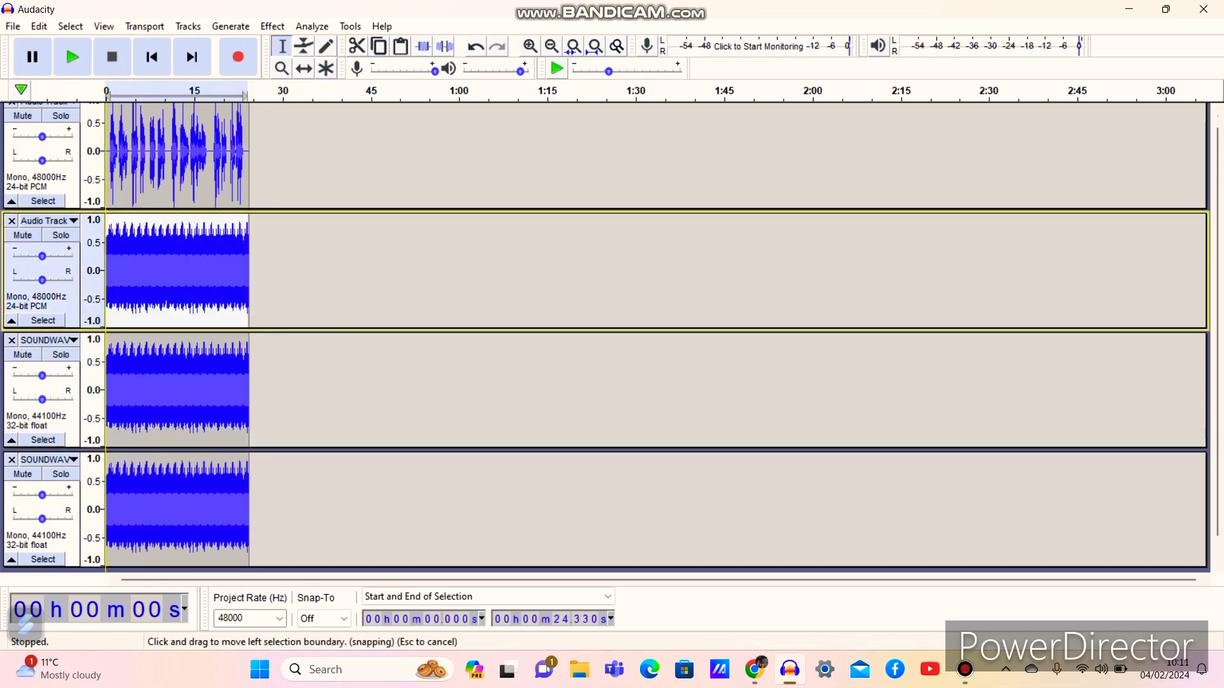
{"action": "left_click", "coordinate": [12, 340]}
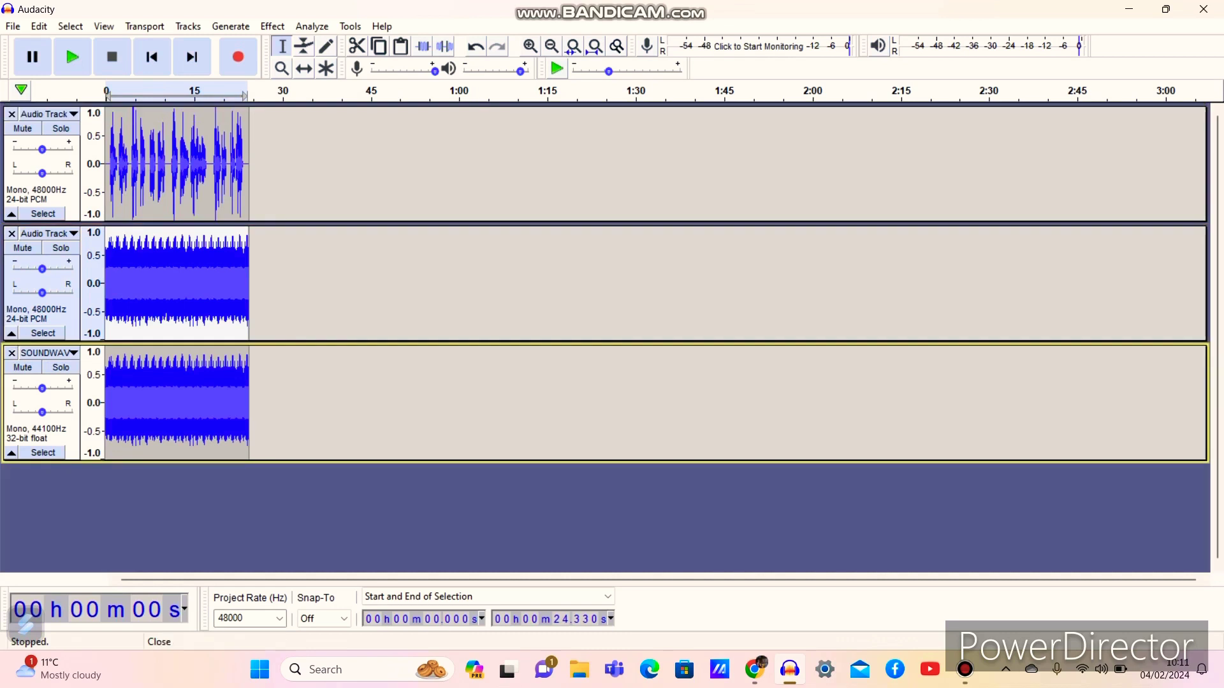
{"action": "left_click", "coordinate": [11, 353]}
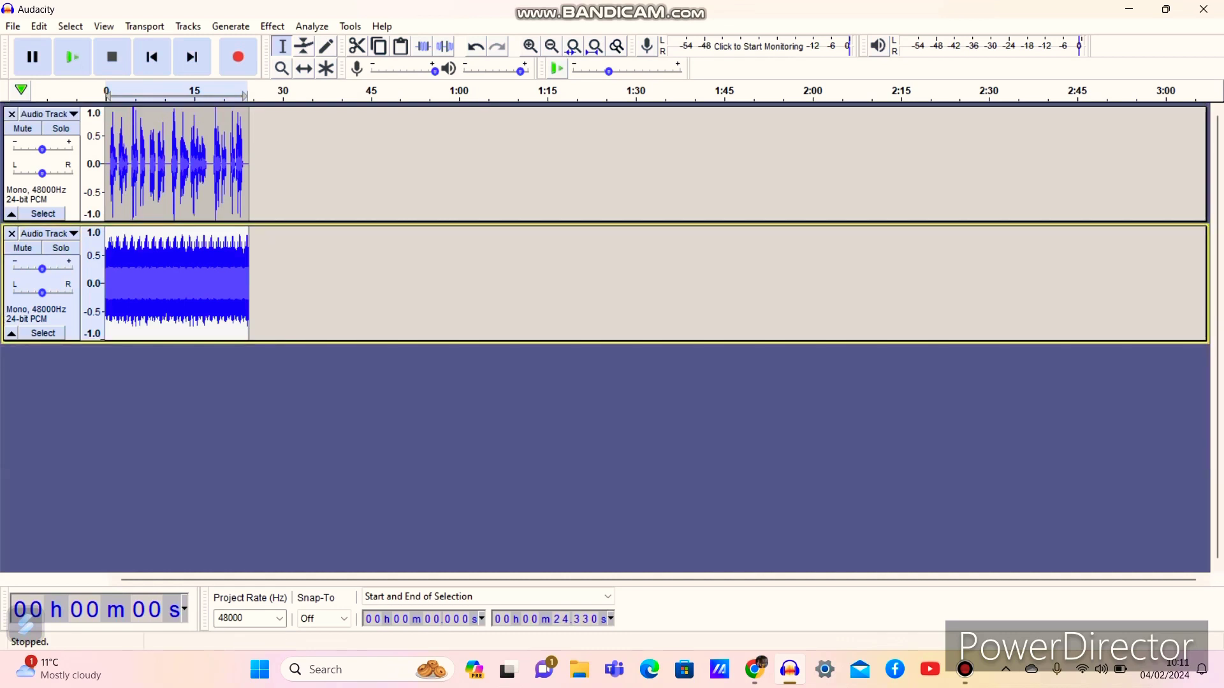
- Join the voice and carrier tracks into one stereo track with Make Stereo Track
{"action": "key", "text": "ctrl+1"}
{"action": "key", "text": "ctrl+1"}
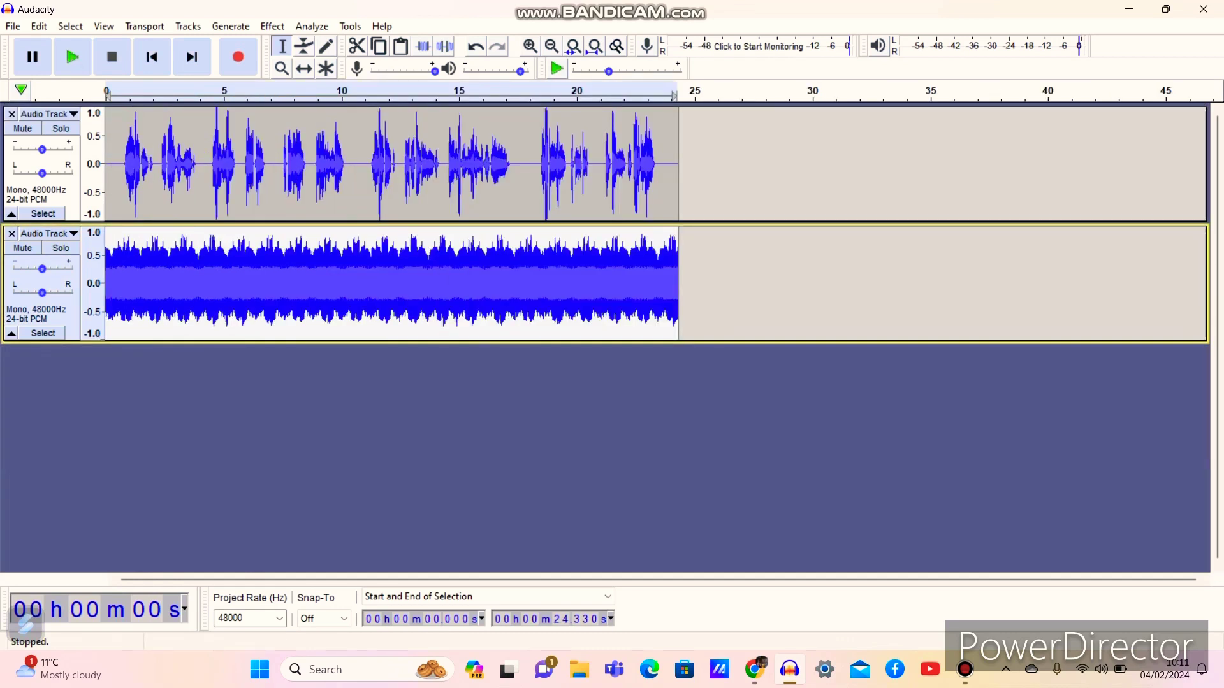
{"action": "key", "text": "ctrl+a"}
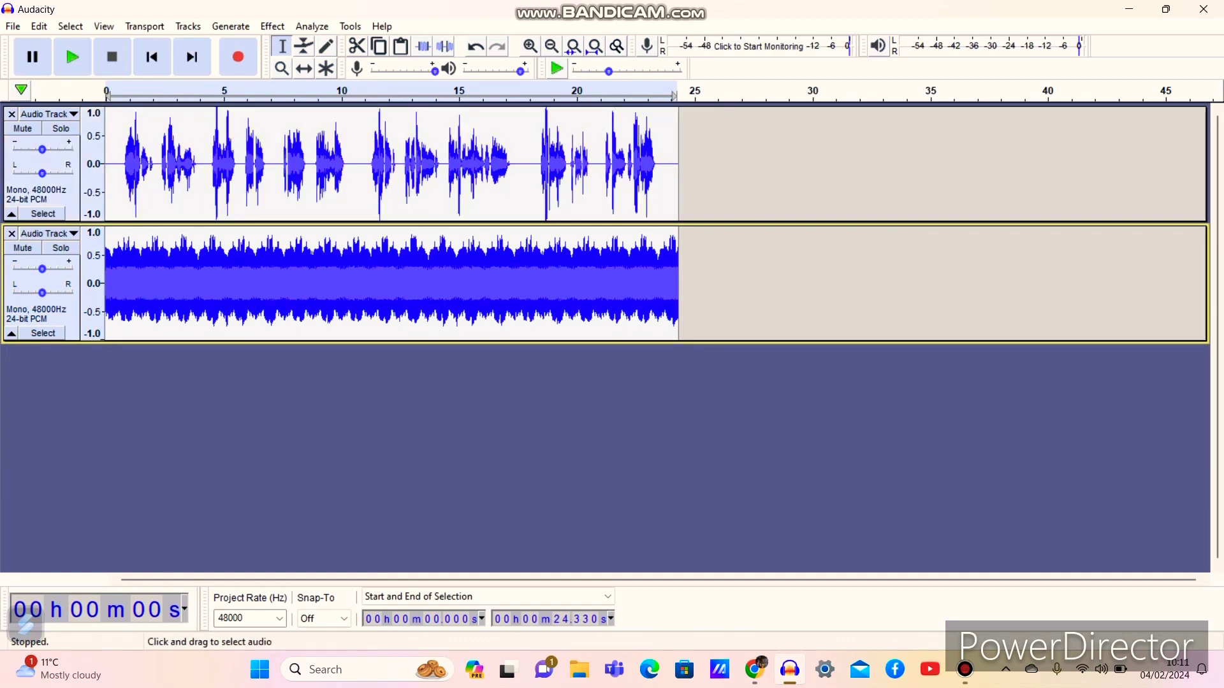
{"action": "left_click", "coordinate": [44, 114]}
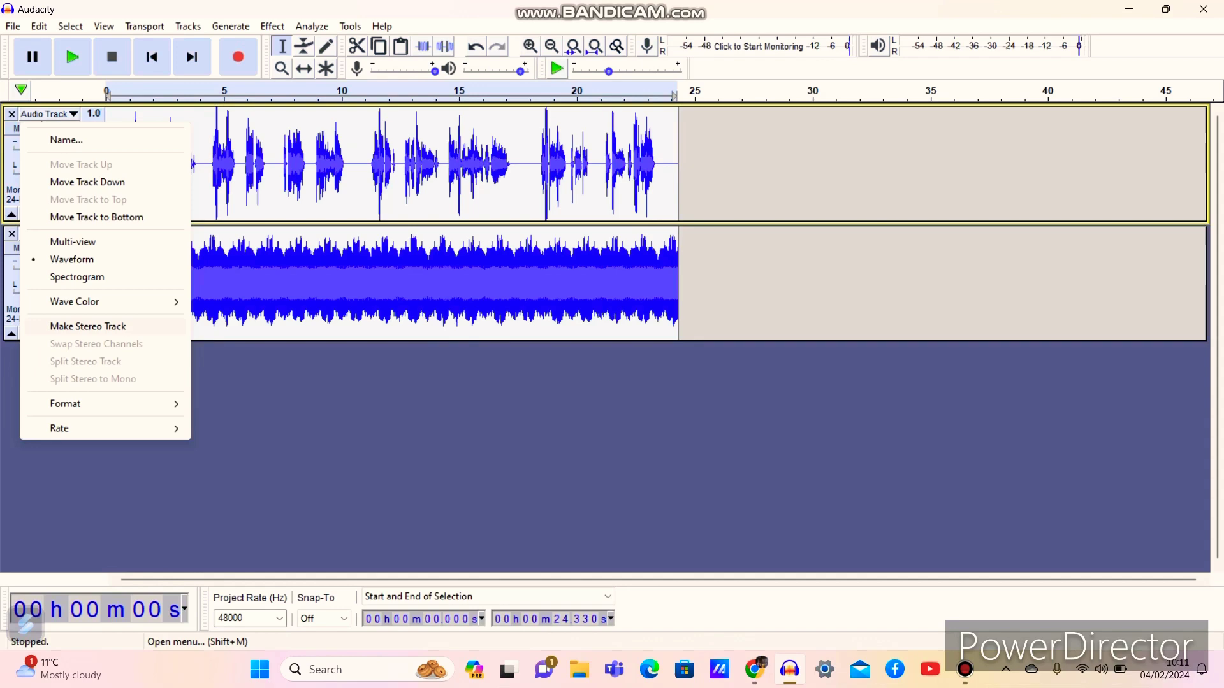
{"action": "left_click", "coordinate": [88, 325]}
- Apply the Vocoder effect to the joined stereo track with its default settings
{"action": "left_click", "coordinate": [272, 26]}
{"action": "scroll", "coordinate": [408, 383], "scroll_direction": "down", "scroll_amount": 5}
{"action": "left_click", "coordinate": [341, 647]}
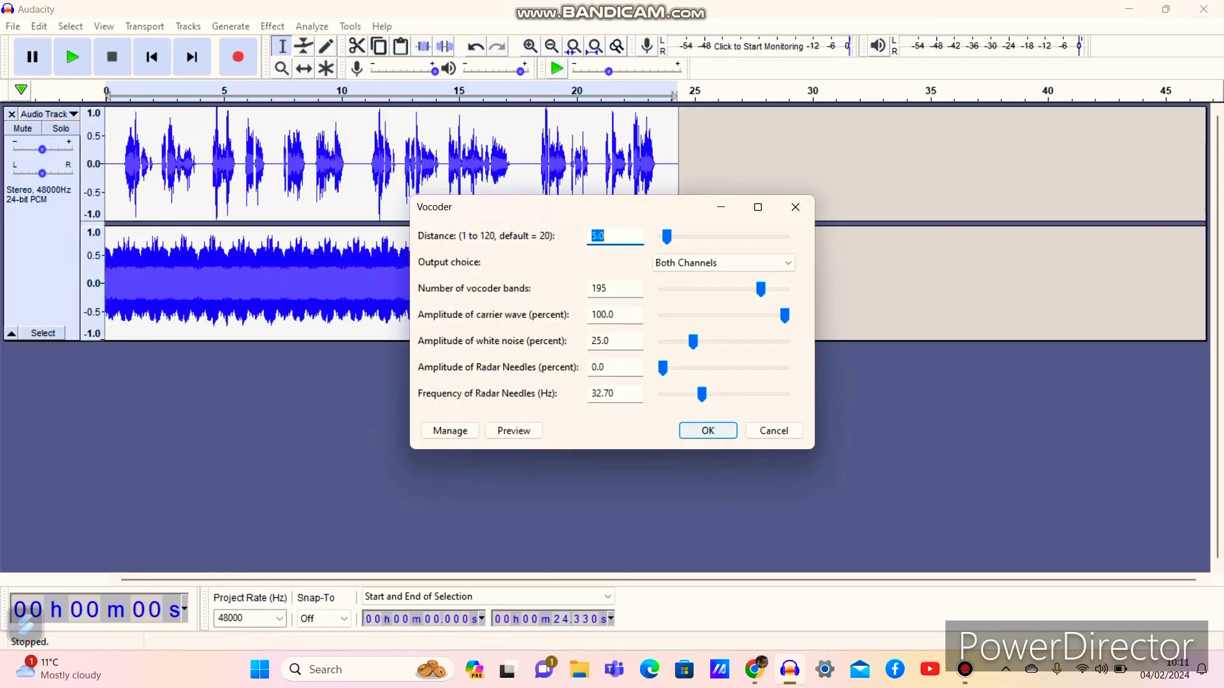
{"action": "left_click", "coordinate": [705, 429]}
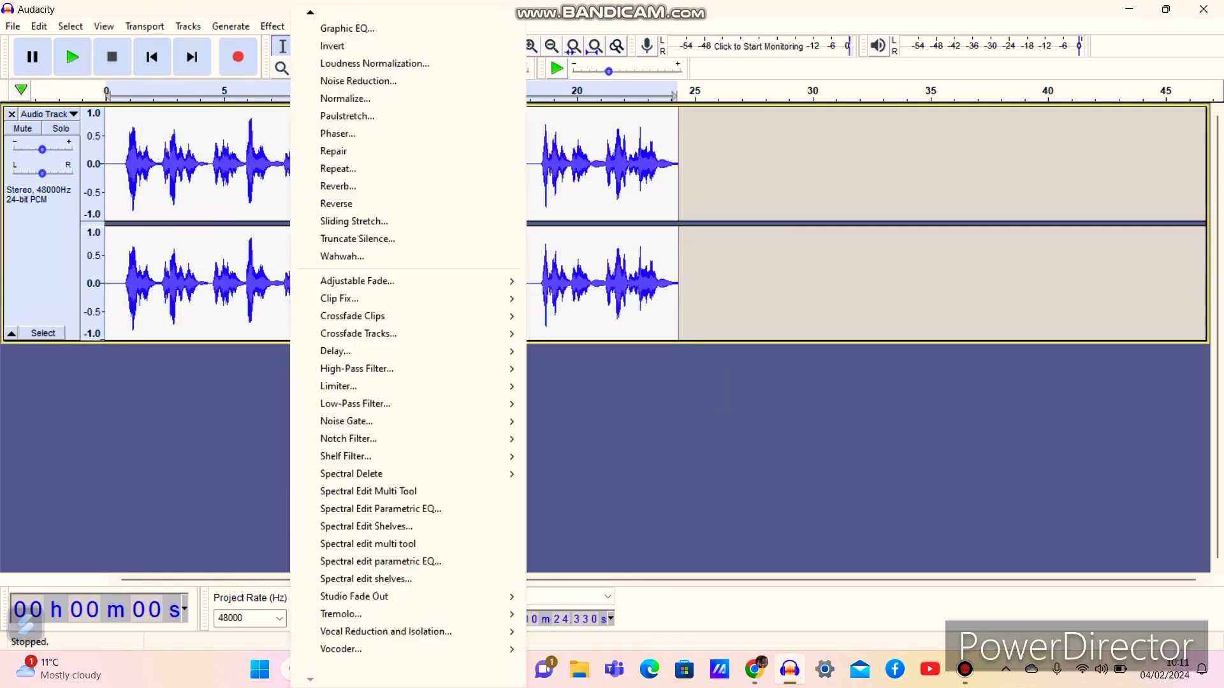
{"action": "scroll", "coordinate": [383, 192], "scroll_direction": "up", "scroll_amount": 3}
{"action": "left_click", "coordinate": [338, 77]}
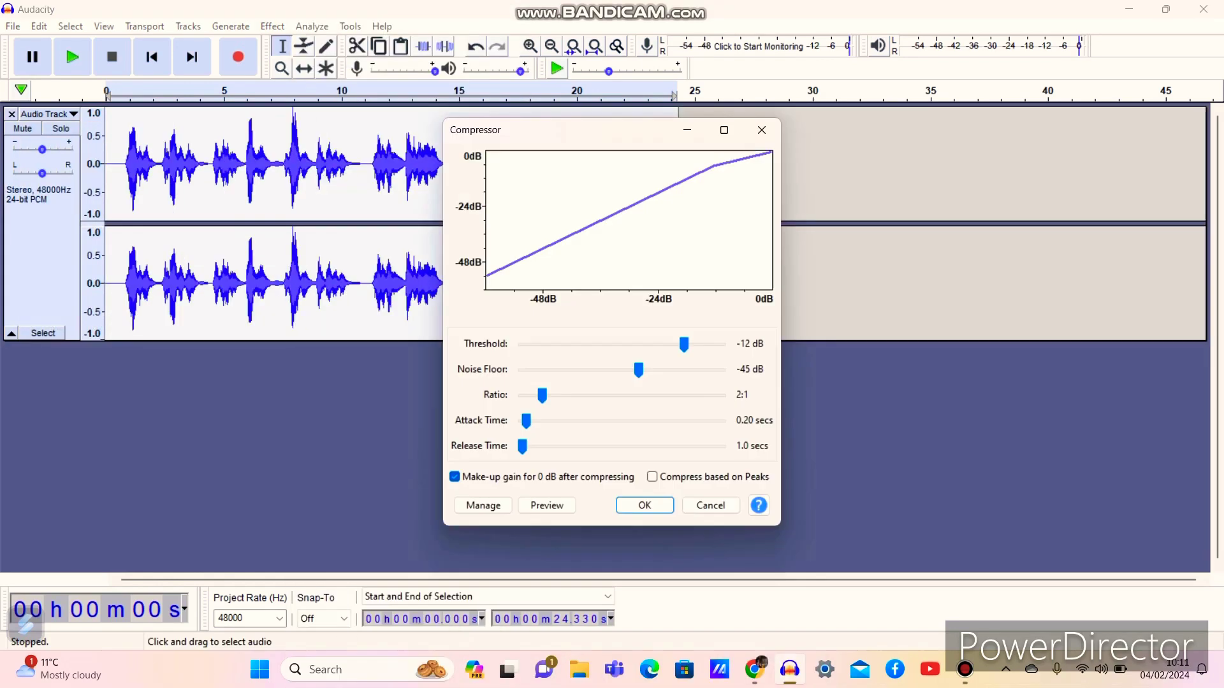
- Apply the Compressor at -12 dB threshold and 2:1 ratio to the vocoded track
{"action": "left_click", "coordinate": [637, 506]}
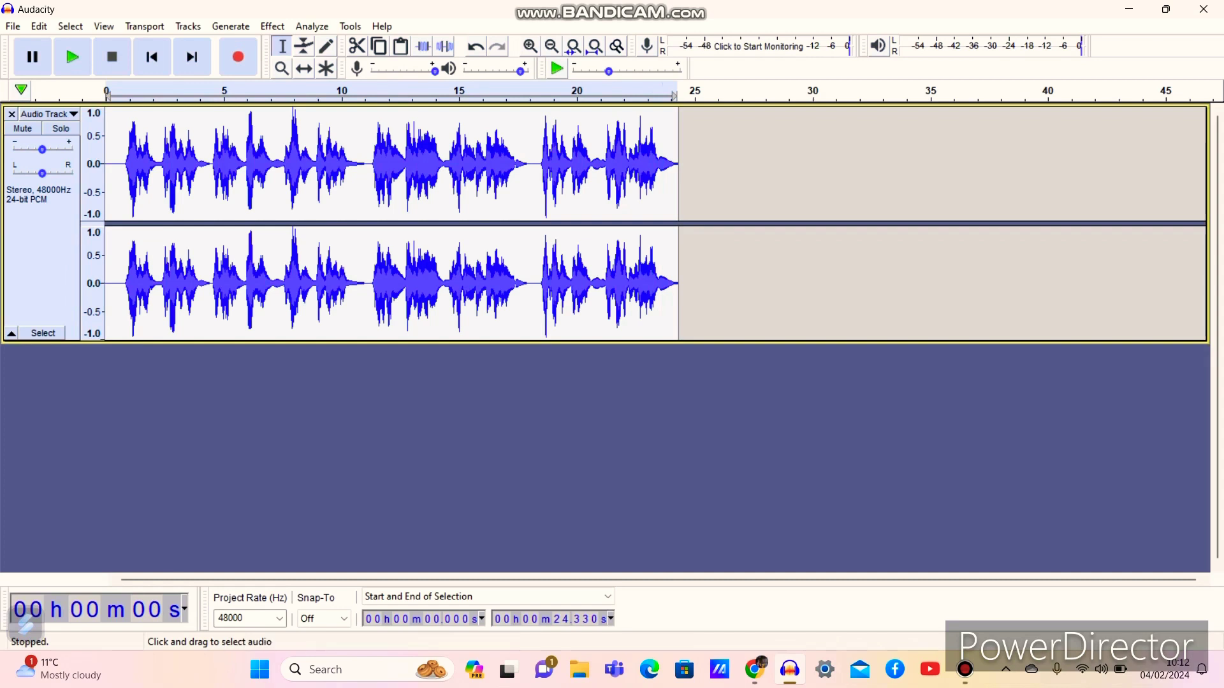
- Undo to bring back the unprocessed voice clip spanning 24.33 to 33.96 s
{"action": "key", "text": "ctrl+z"}
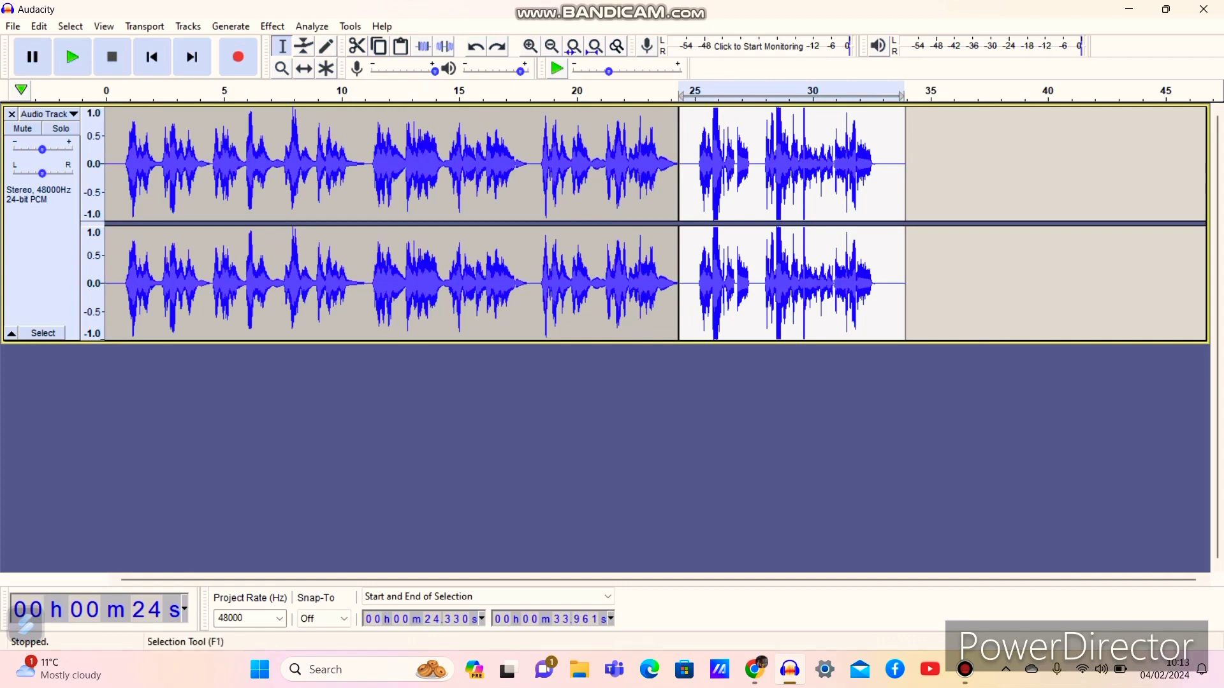
- Vocode the 24.33–33.96 s clip with the carrier so both channels match
{"action": "key", "text": "alt+c"}
{"action": "key", "text": "Down"}
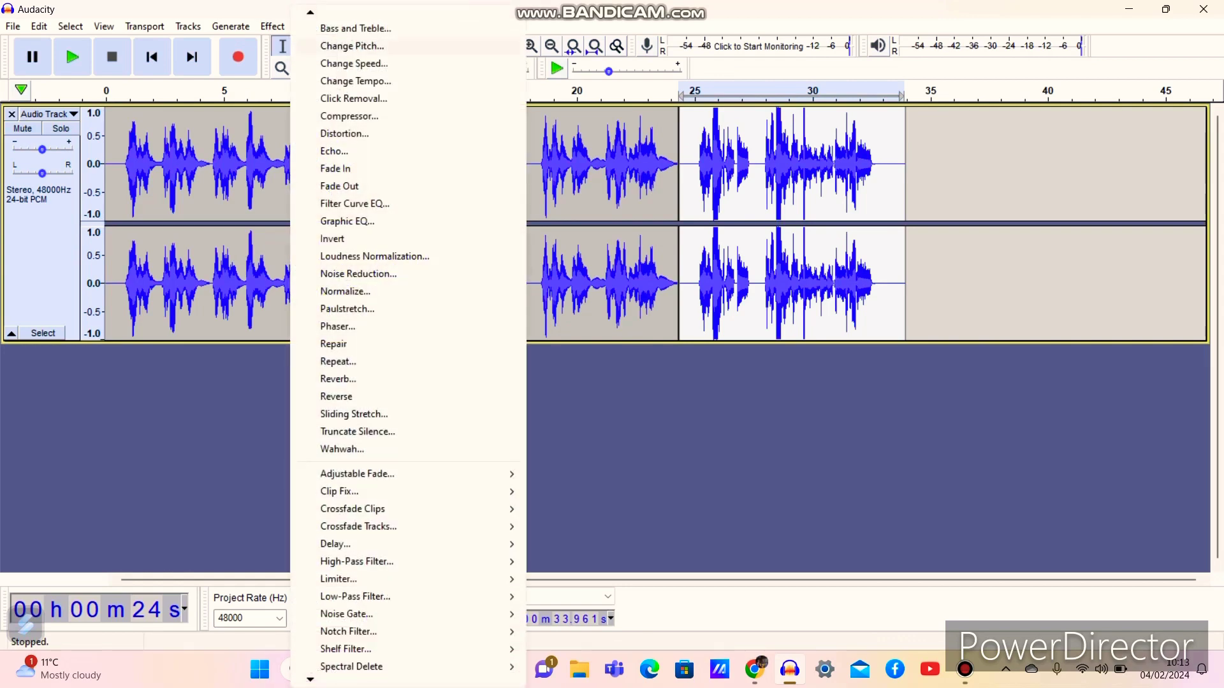
{"action": "key", "text": "Return"}
{"action": "key", "text": "Return"}
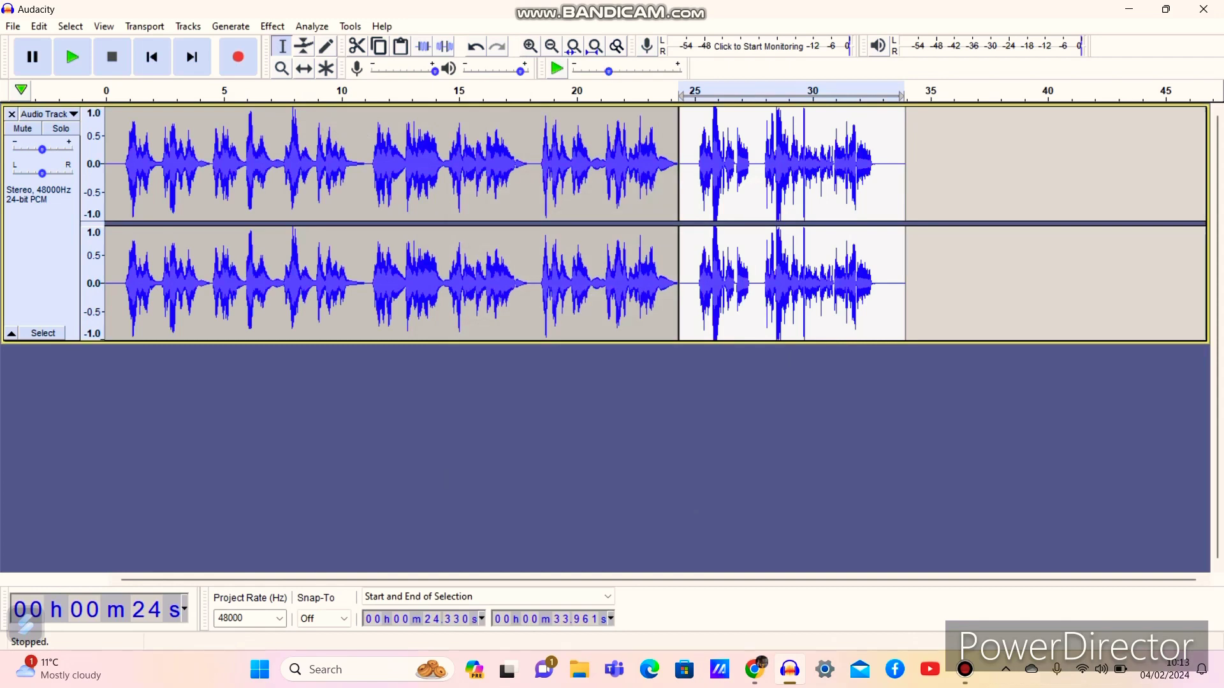
{"action": "key", "text": "F12"}
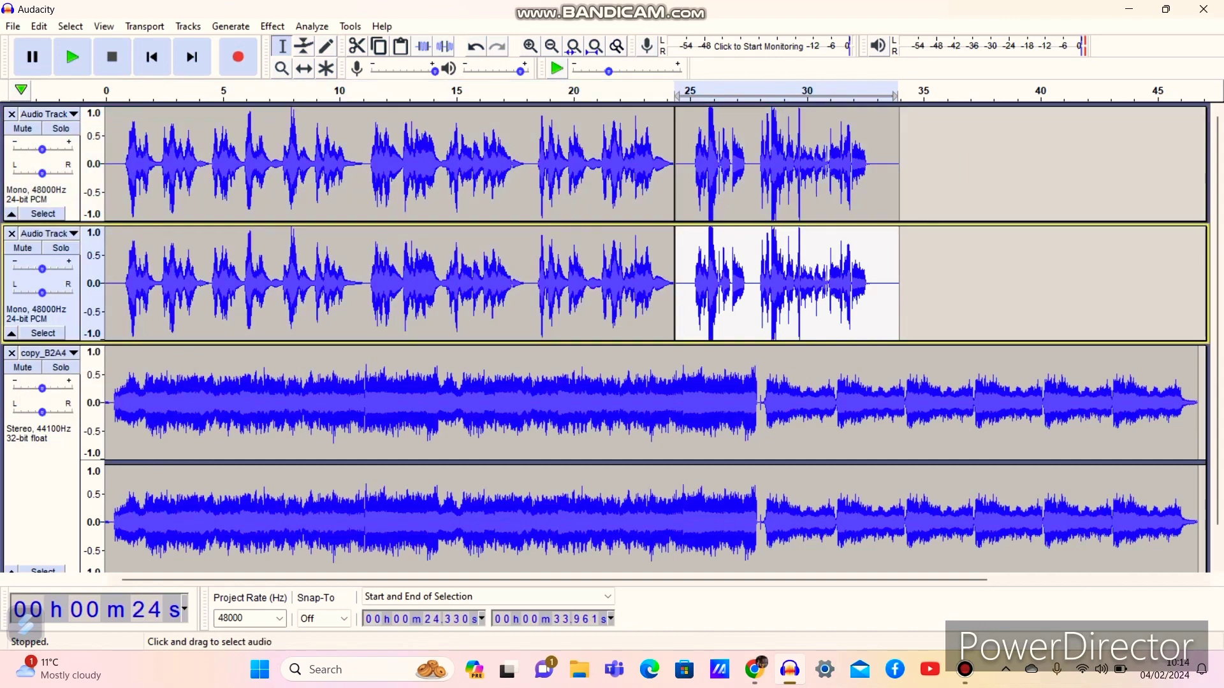
{"action": "key", "text": "shift+m"}
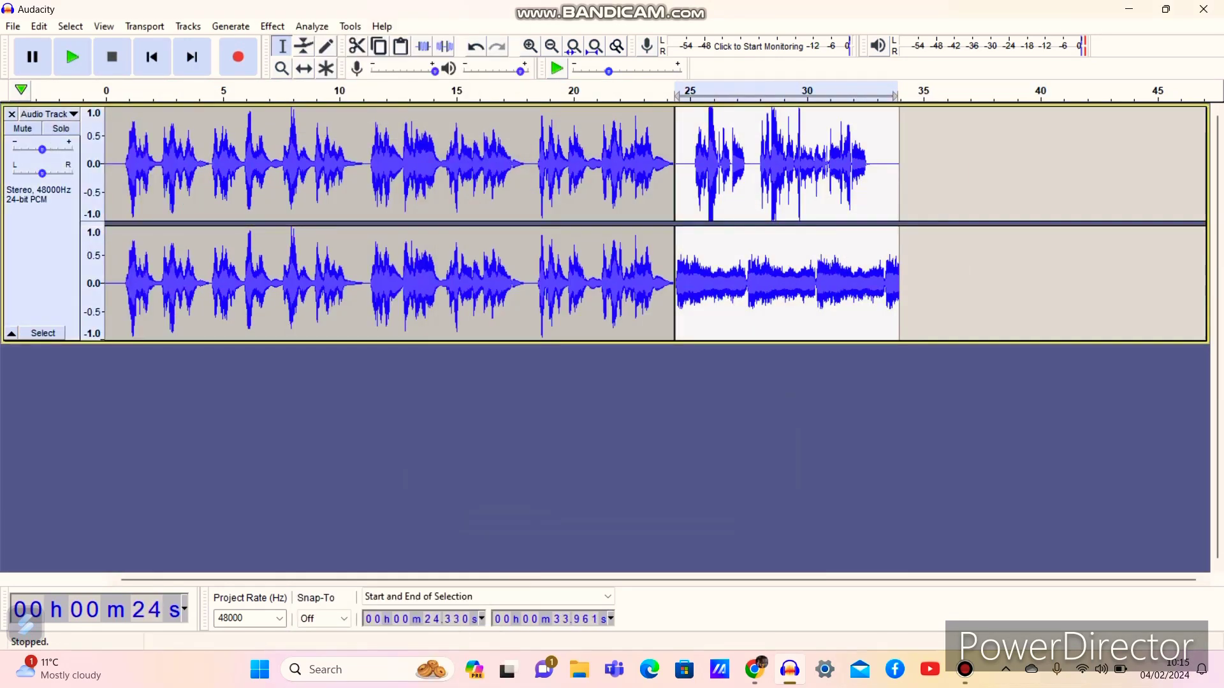
{"action": "left_click", "coordinate": [272, 26]}
{"action": "left_click", "coordinate": [327, 647]}
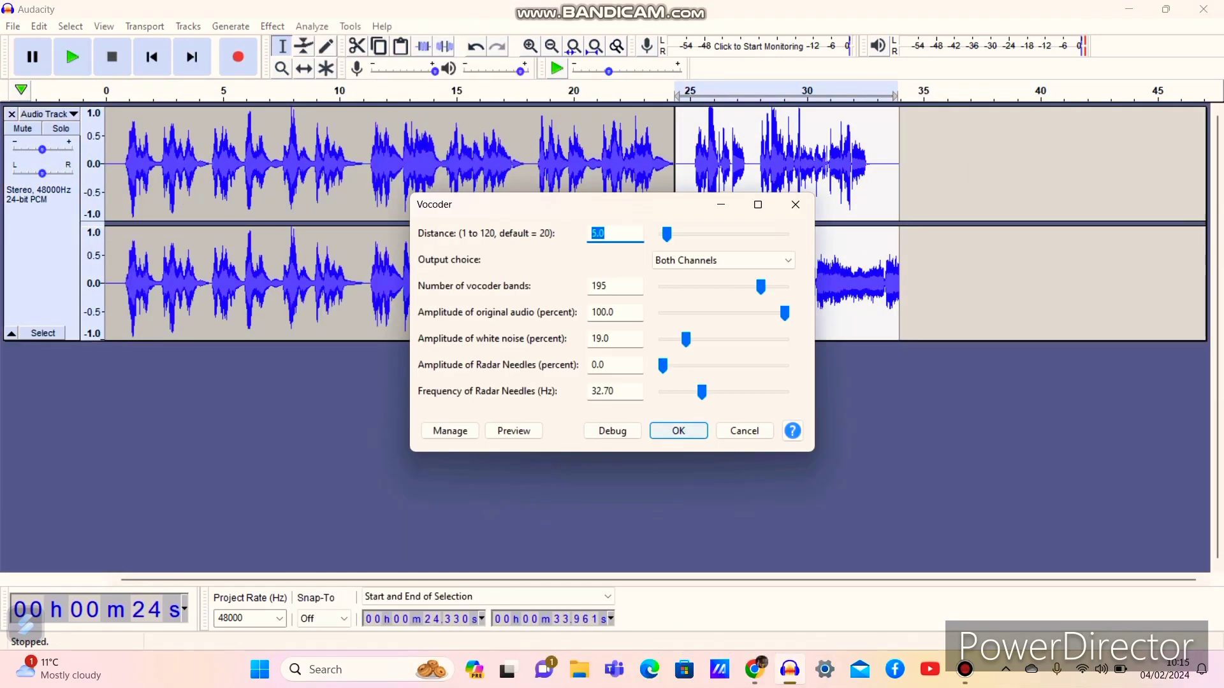
{"action": "key", "text": "Return"}
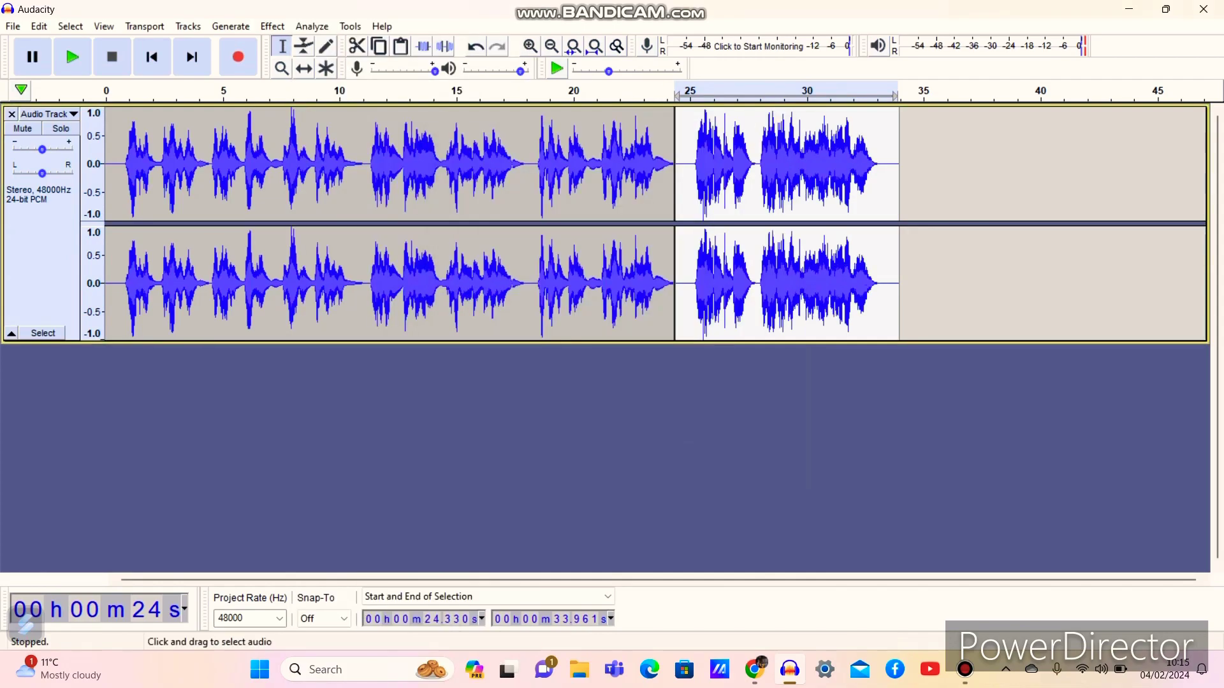